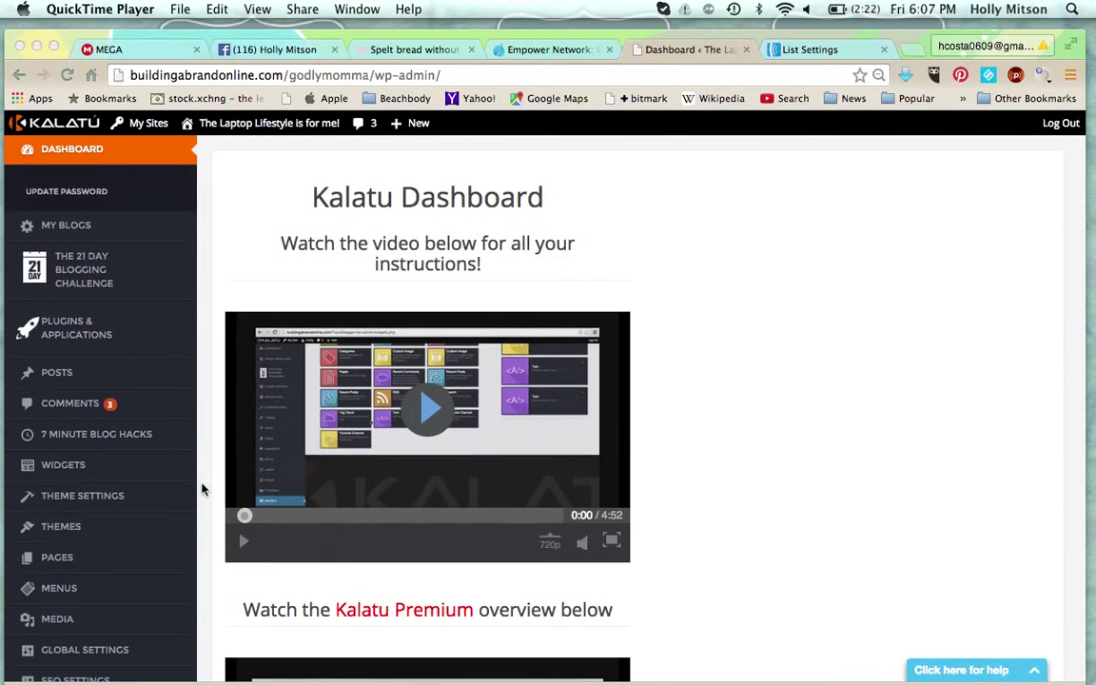
Bring the browser forward and open Kalatu's theme customization settings.
scroll(203, 489, "down", 1)
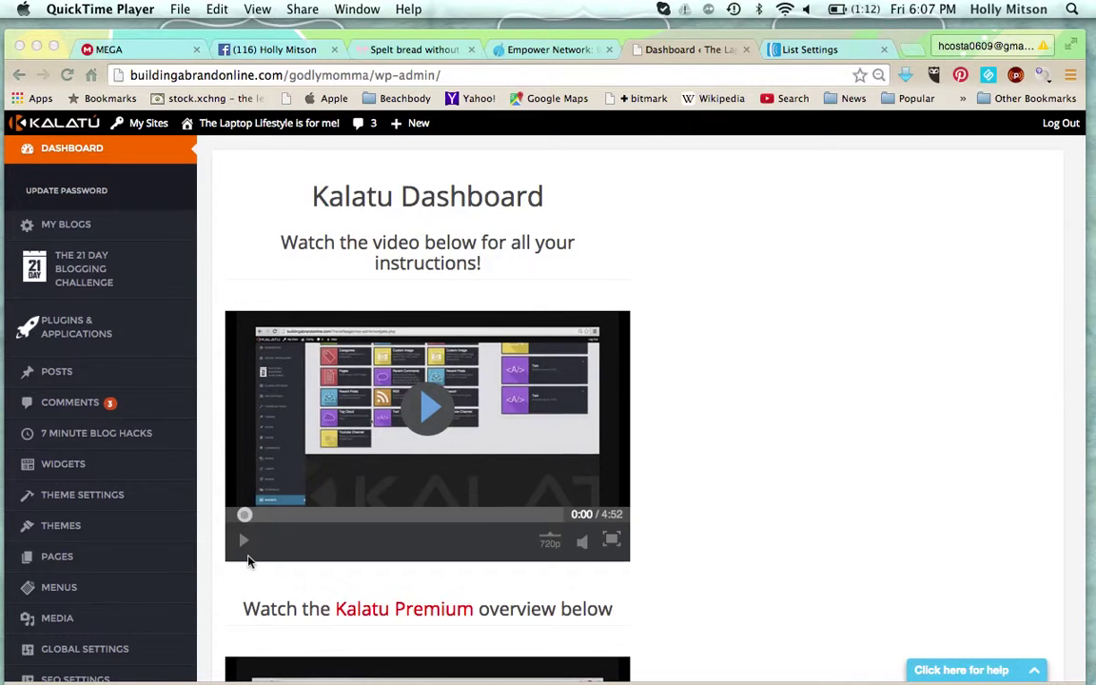
scroll(242, 559, "down", 3)
scroll(229, 533, "down", 3)
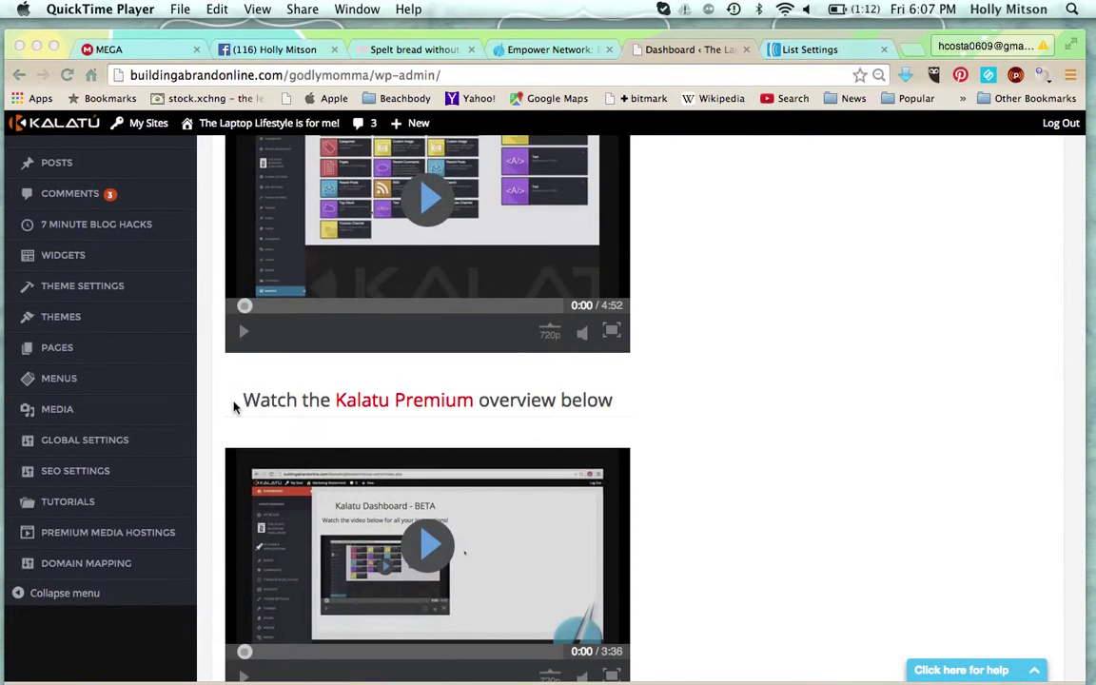
scroll(229, 428, "up", 2)
scroll(219, 486, "up", 1)
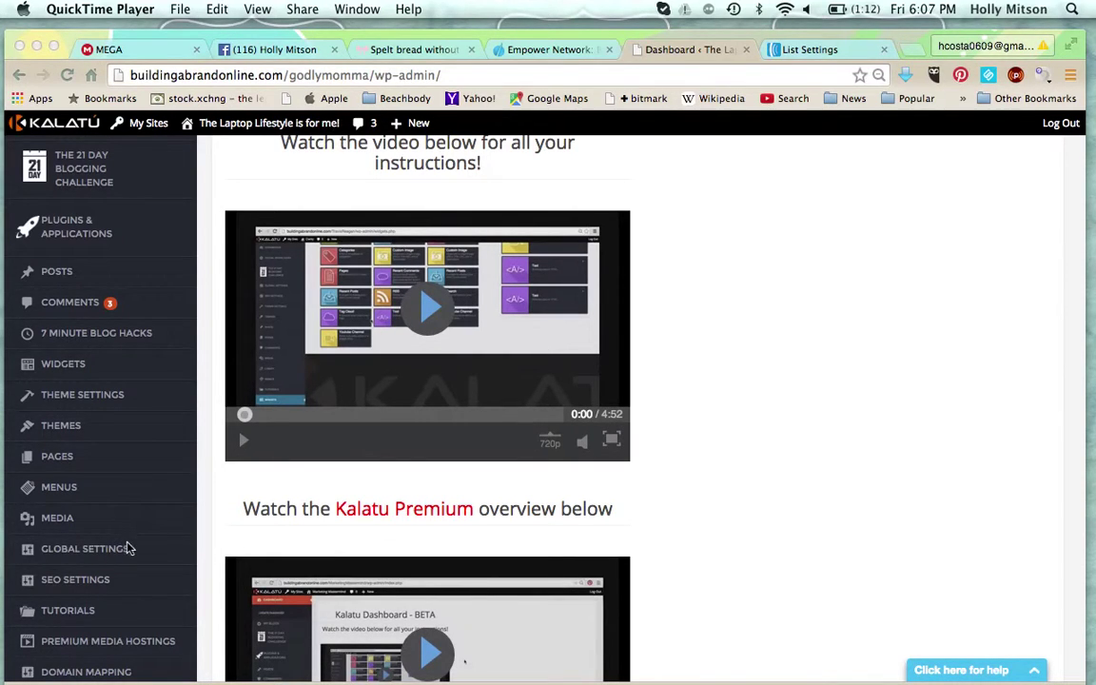
scroll(129, 548, "up", 2)
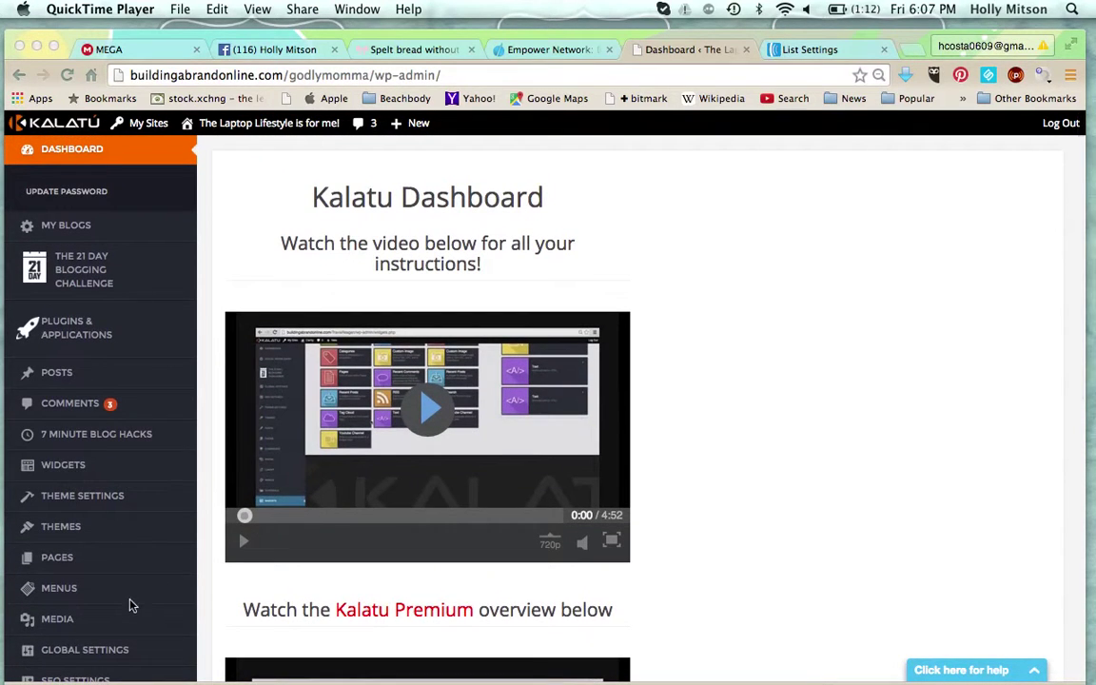
left_click(62, 507)
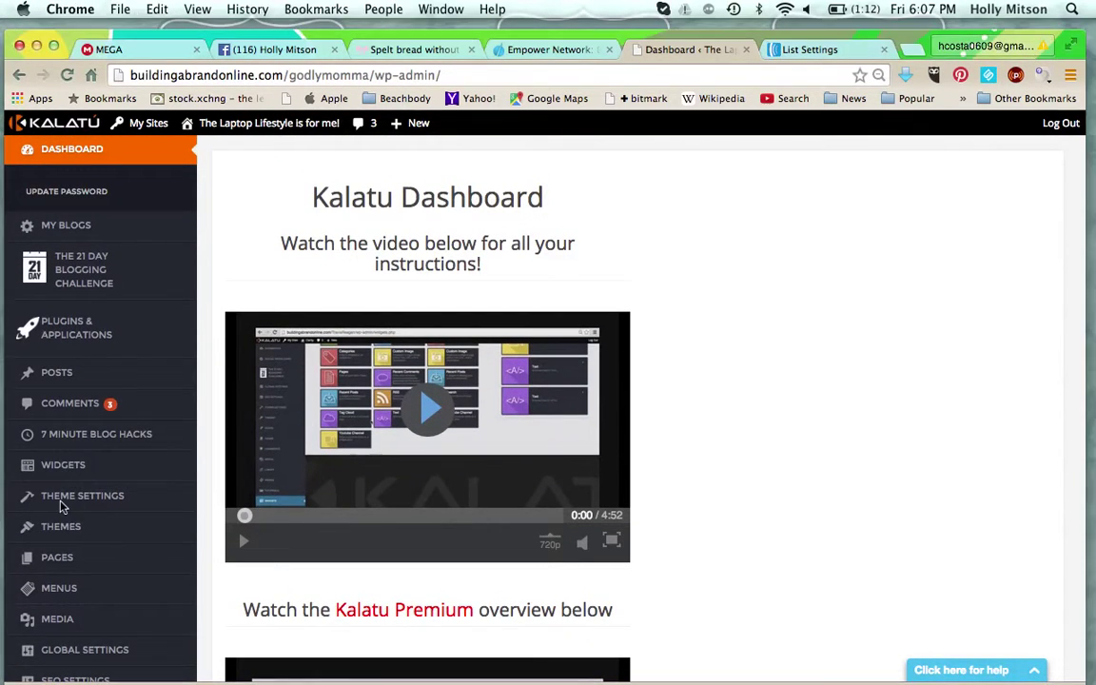
left_click(62, 507)
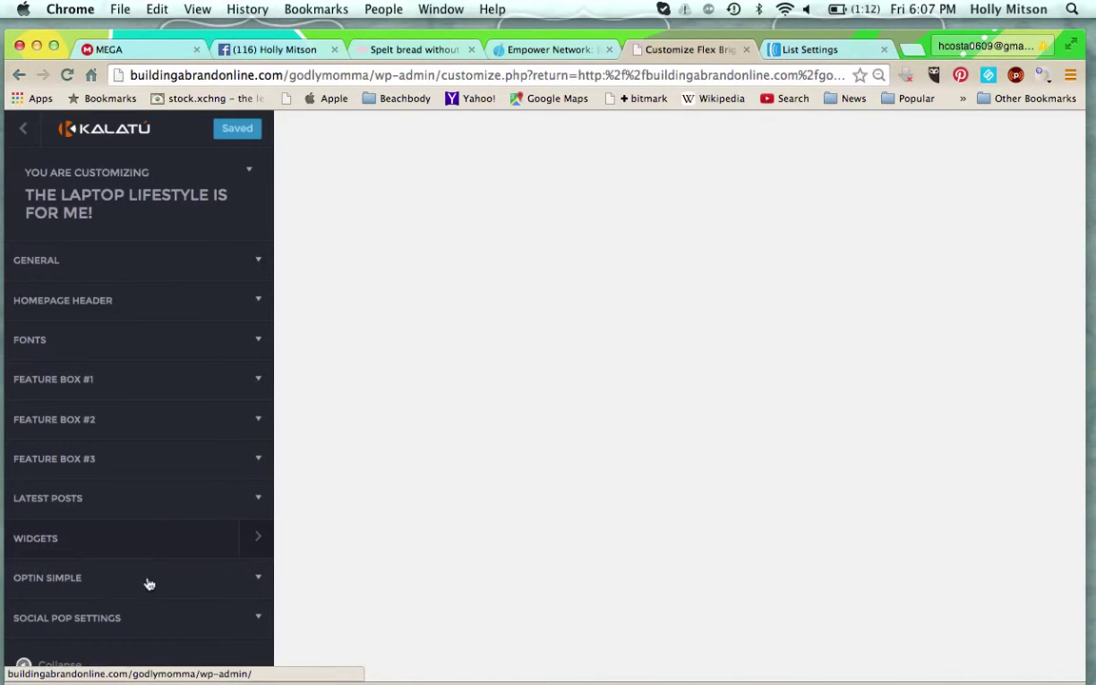
scroll(48, 580, "down", 2)
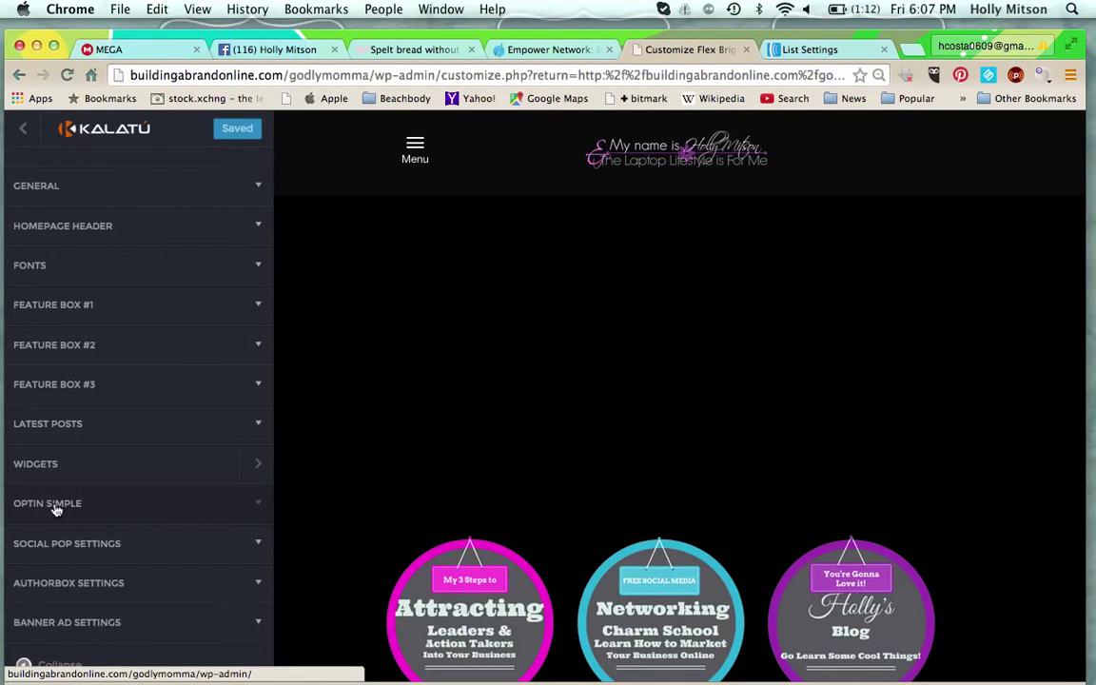
Keep Optin Simple on Style 4 with Aweber as the mail service, then show AWeber list settings.
left_click(56, 509)
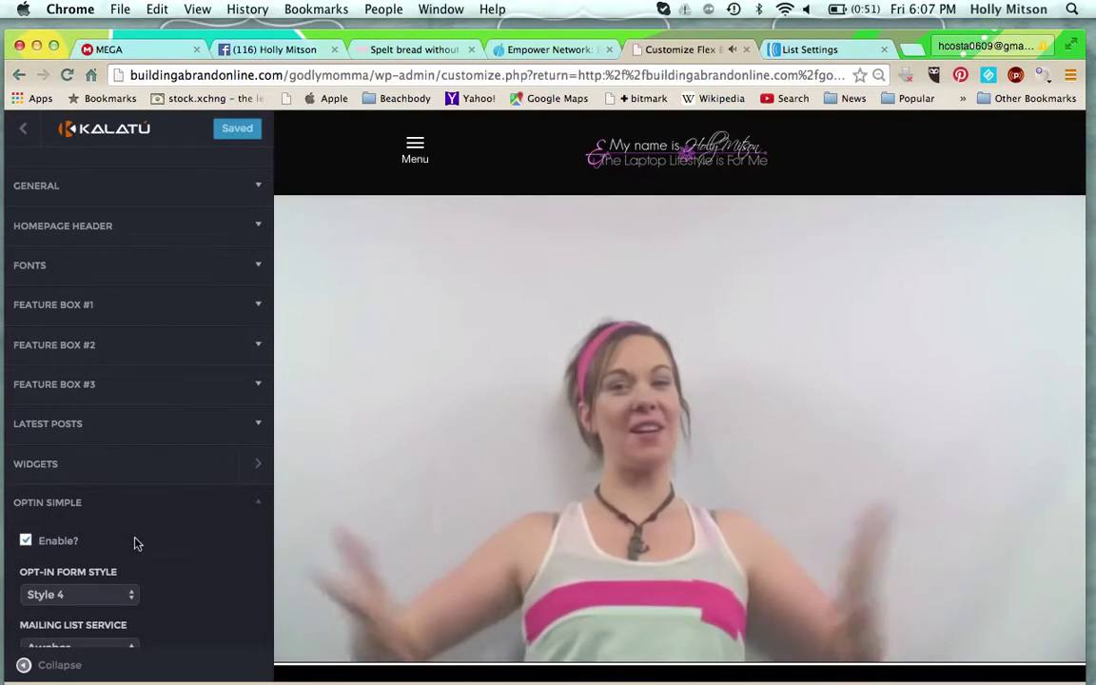
left_click(132, 595)
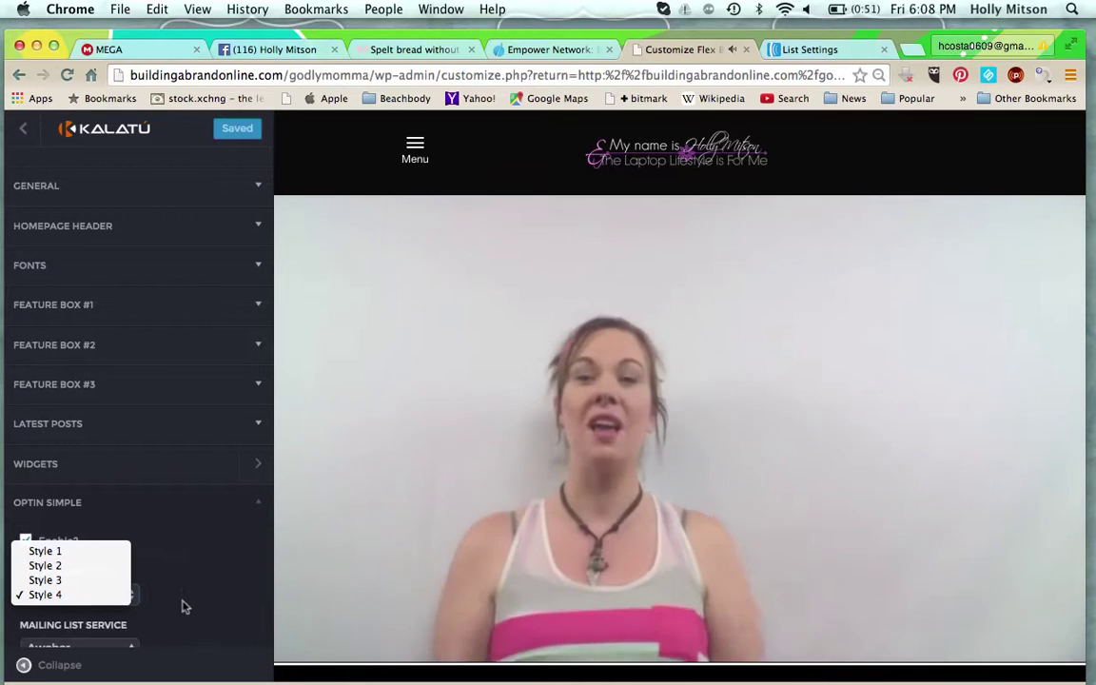
left_click(181, 603)
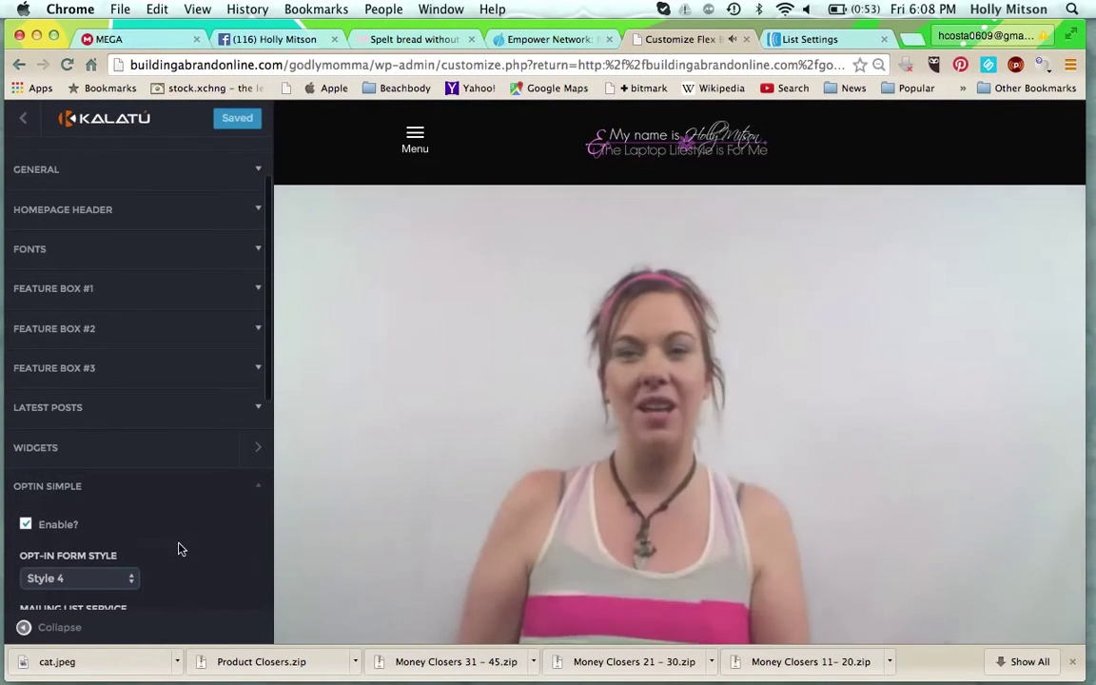
scroll(180, 549, "down", 3)
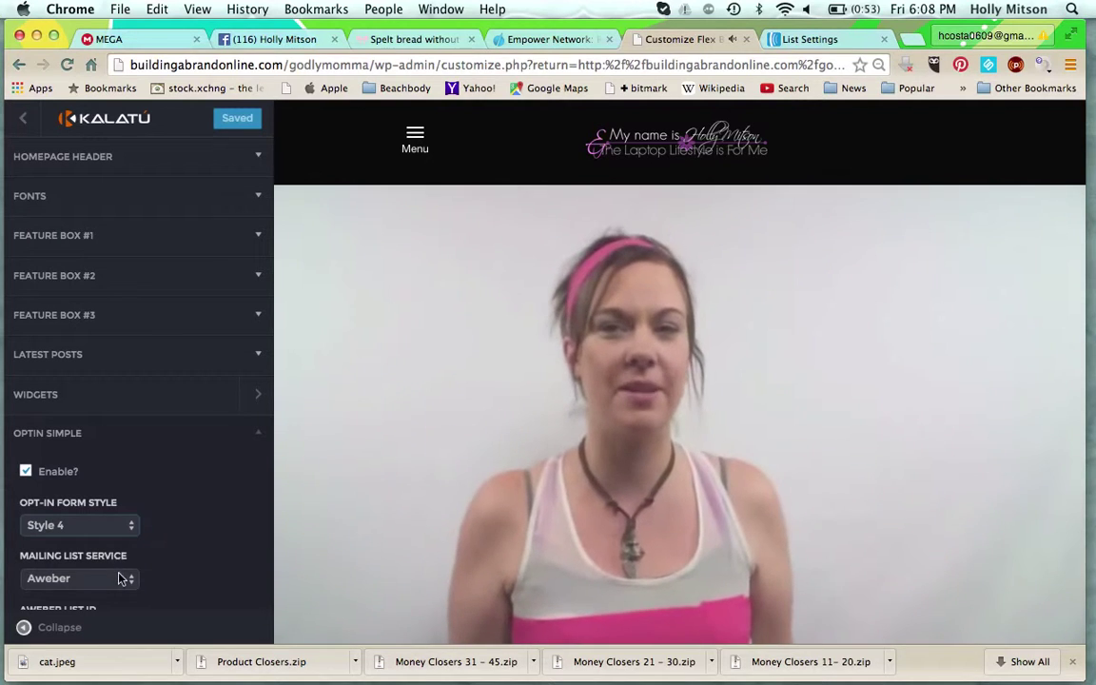
left_click(120, 578)
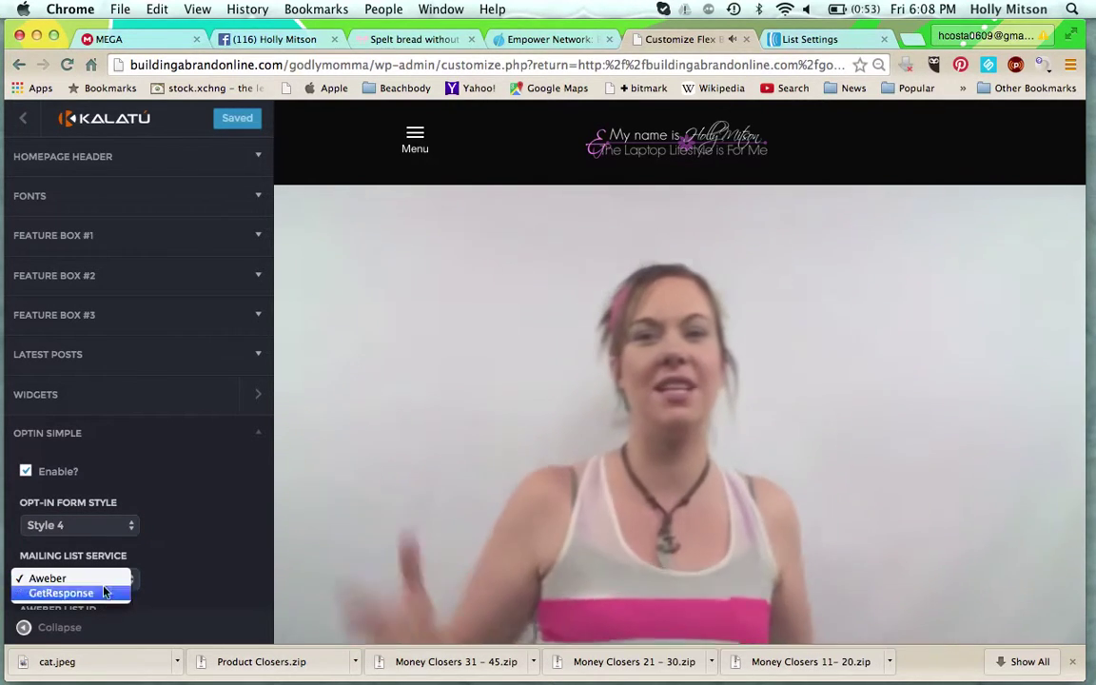
left_click(196, 578)
scroll(196, 578, "down", 1)
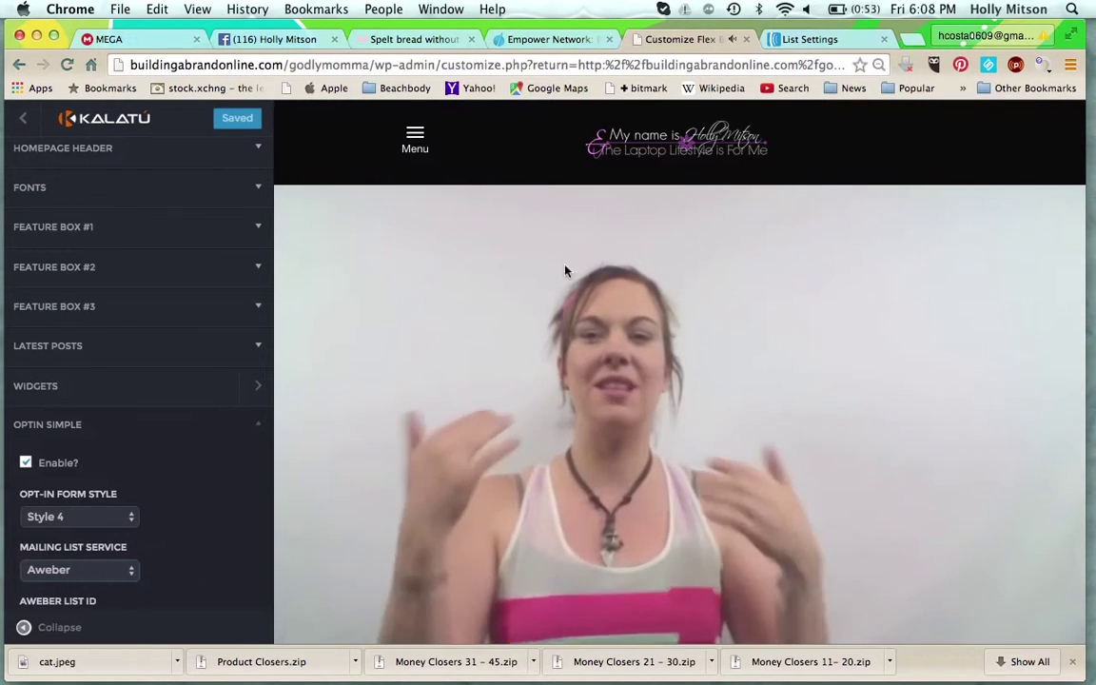
left_click(824, 39)
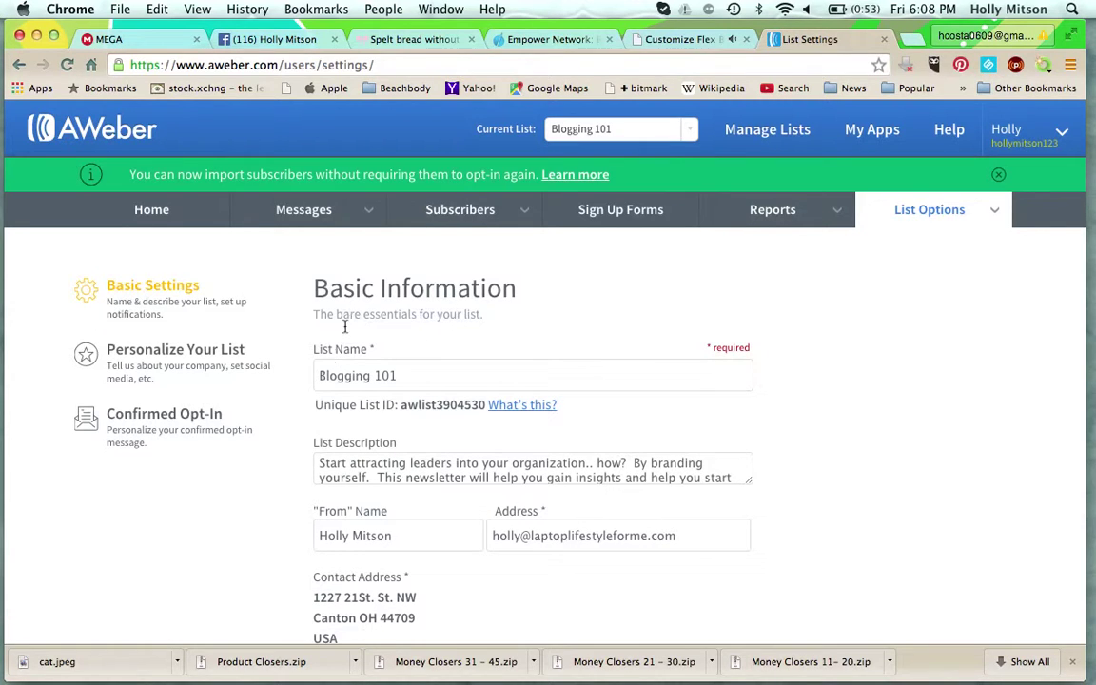
Highlight the Blogging 101 unique list ID awlist3904530 in AWeber's Basic Settings.
left_click(321, 376)
left_click(397, 406)
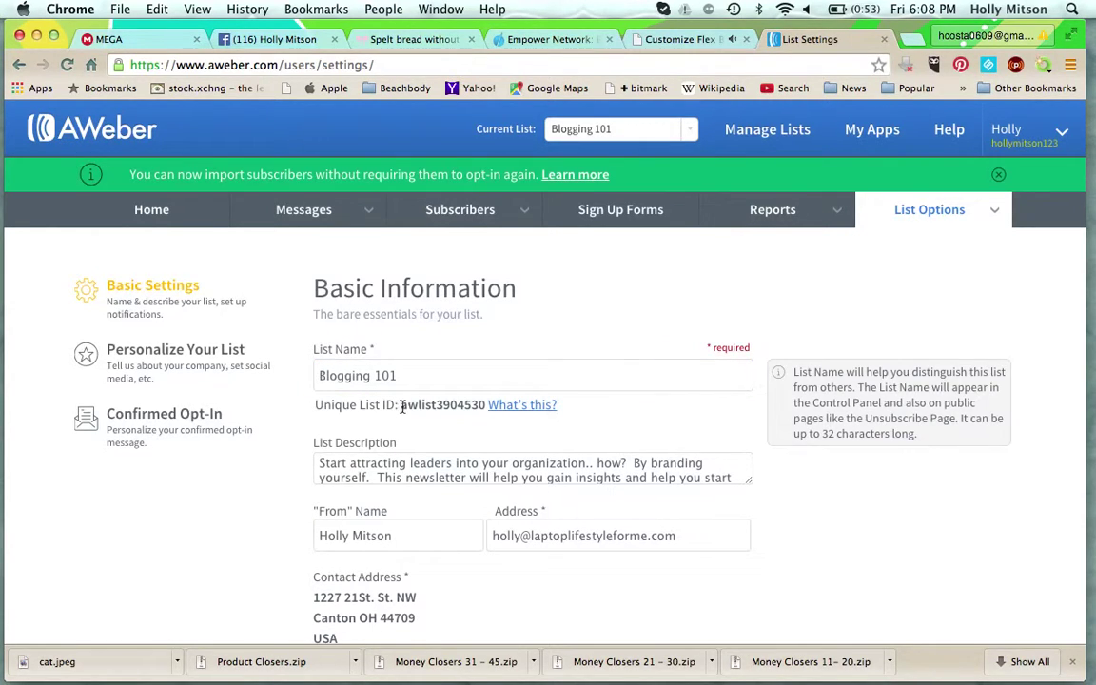
left_click_drag(360, 406, 478, 408)
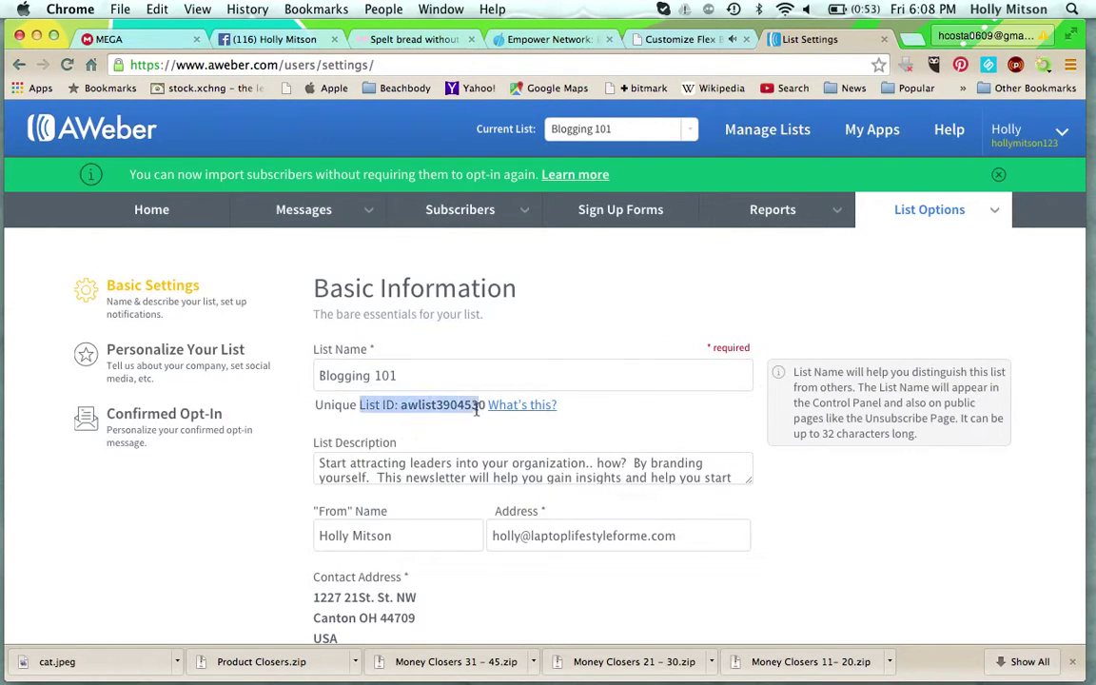
left_click(401, 406)
left_click_drag(402, 406, 478, 407)
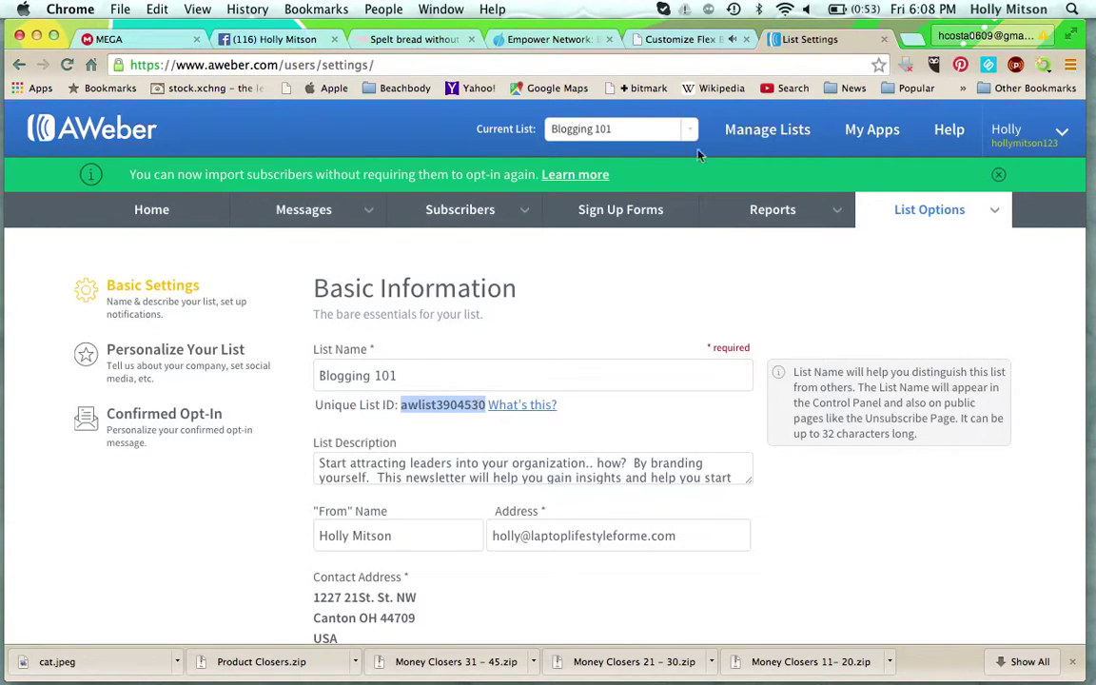
Back in Kalatu's customizer, review the saved Optin Simple fields with Aweber list ID awlist3889575.
left_click(687, 42)
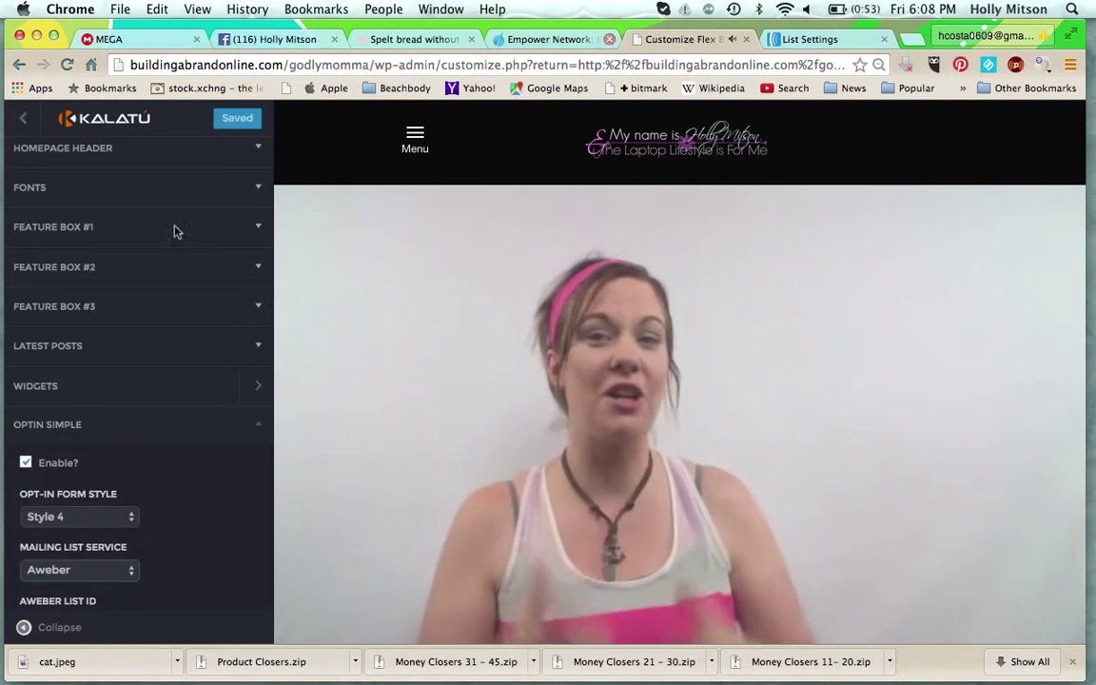
scroll(76, 561, "down", 2)
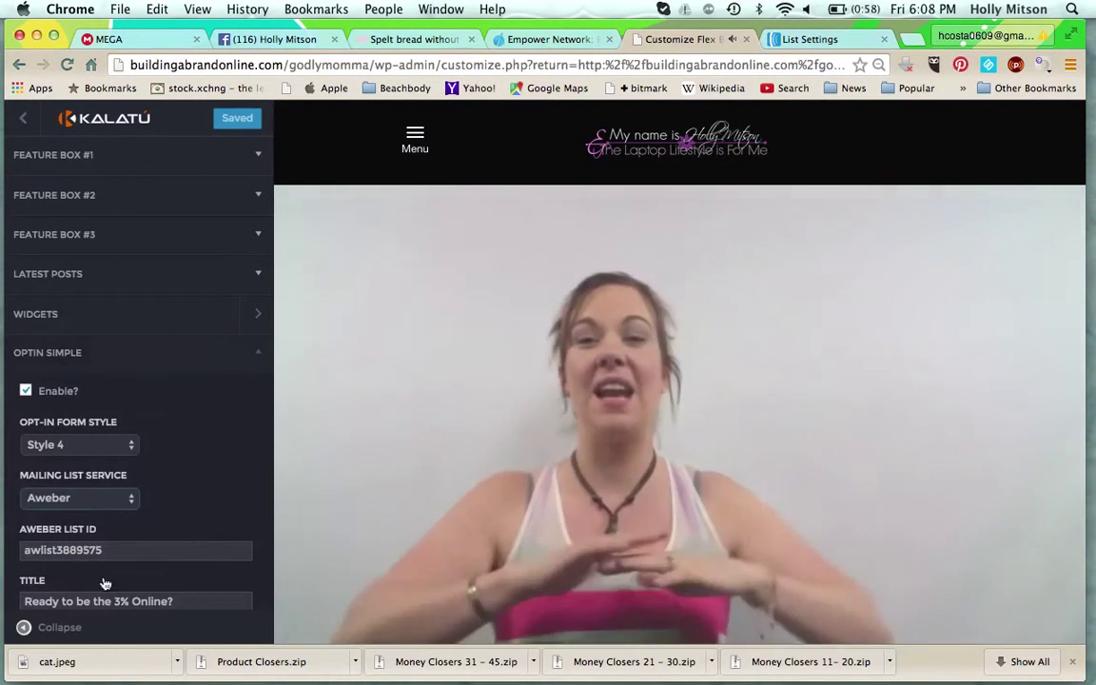
scroll(105, 590, "down", 5)
scroll(108, 590, "down", 2)
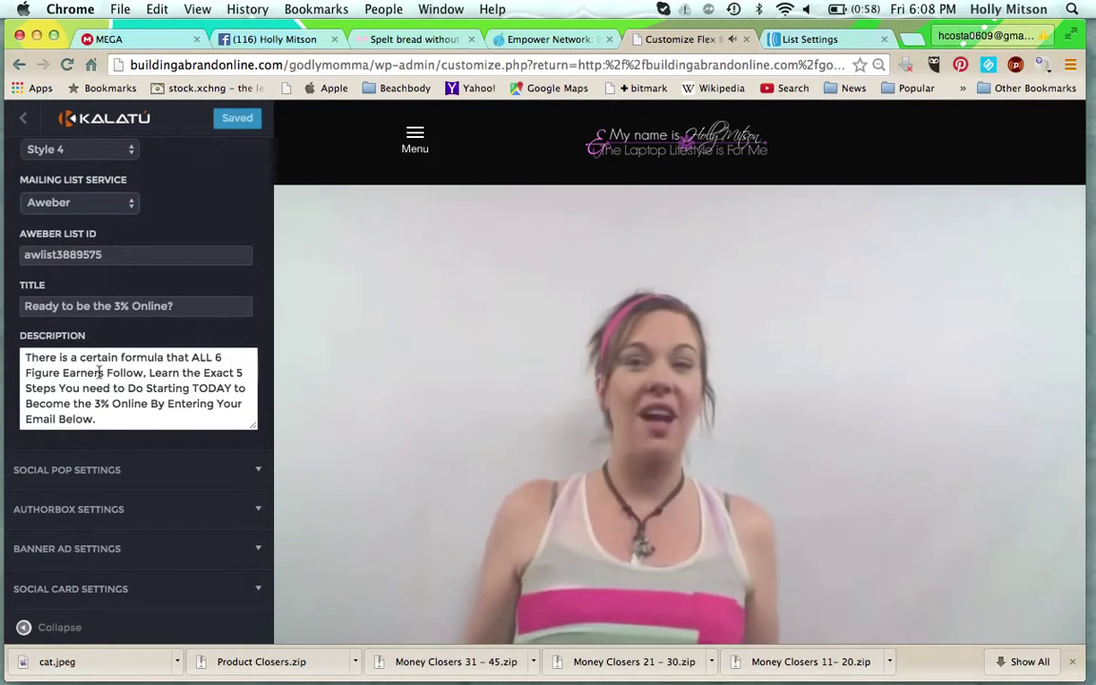
scroll(98, 343, "up", 10)
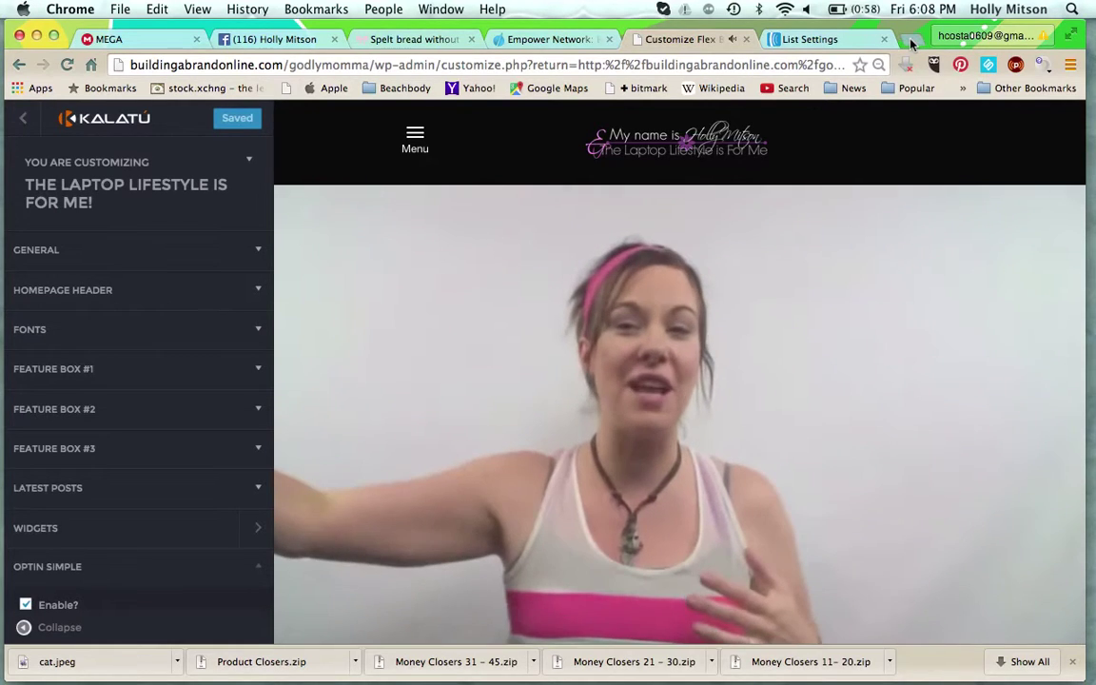
Load laptoplifestyleforme.com/blog/ in a new tab from the 'la' address-bar suggestion.
left_click(910, 42)
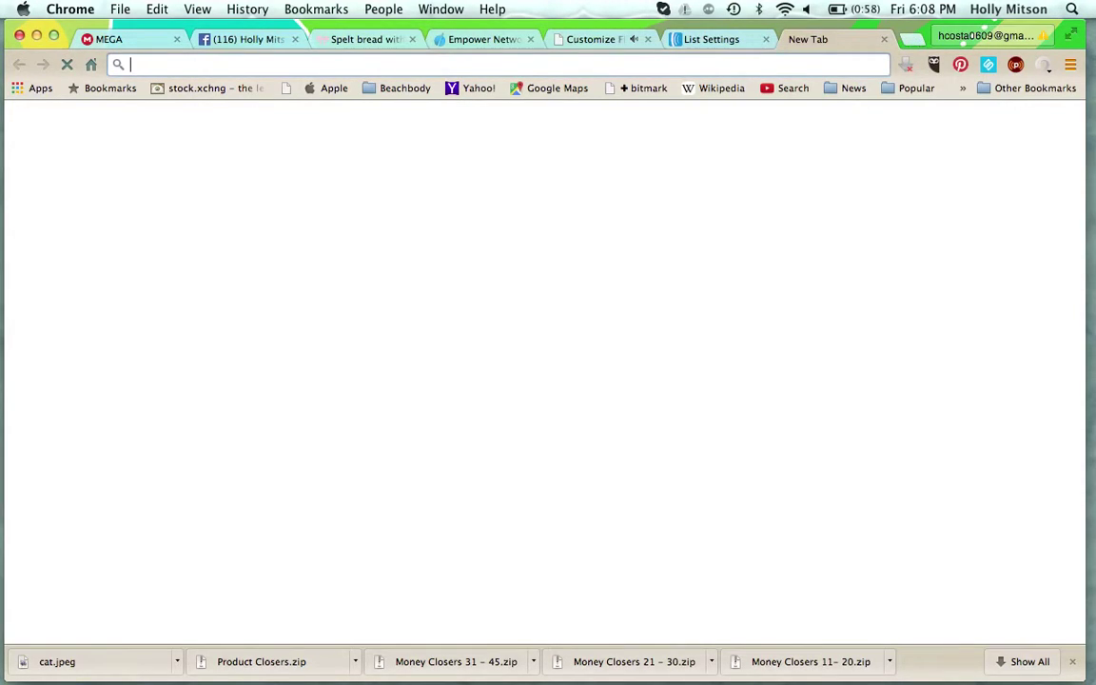
type("laptoplifestyleforme.com")
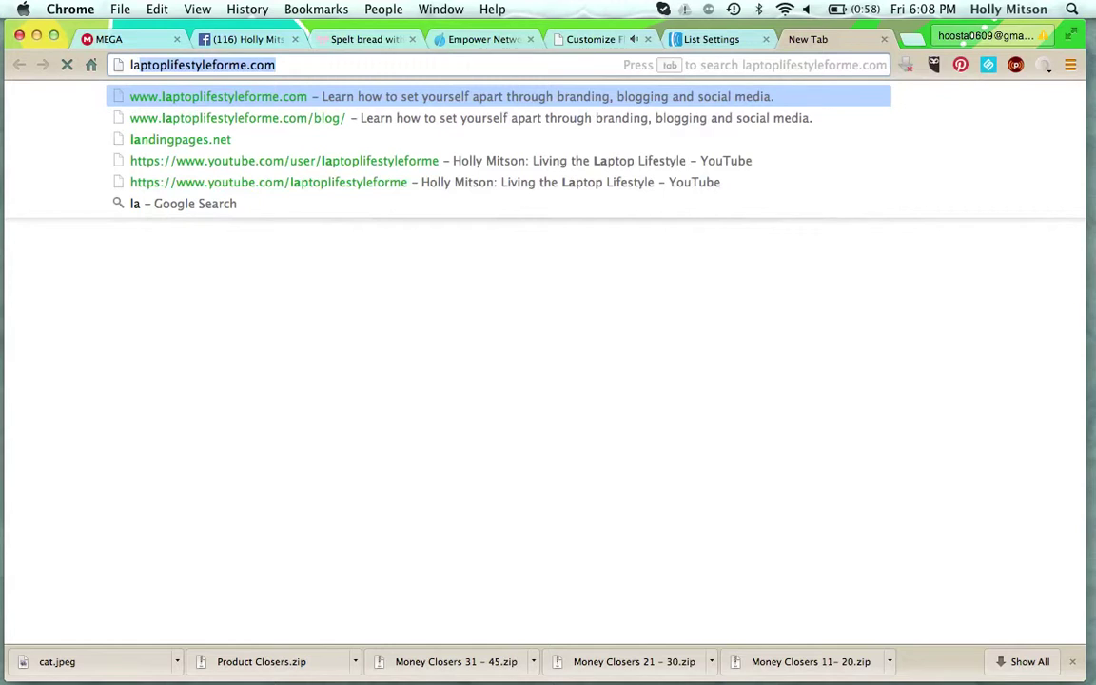
left_click(285, 119)
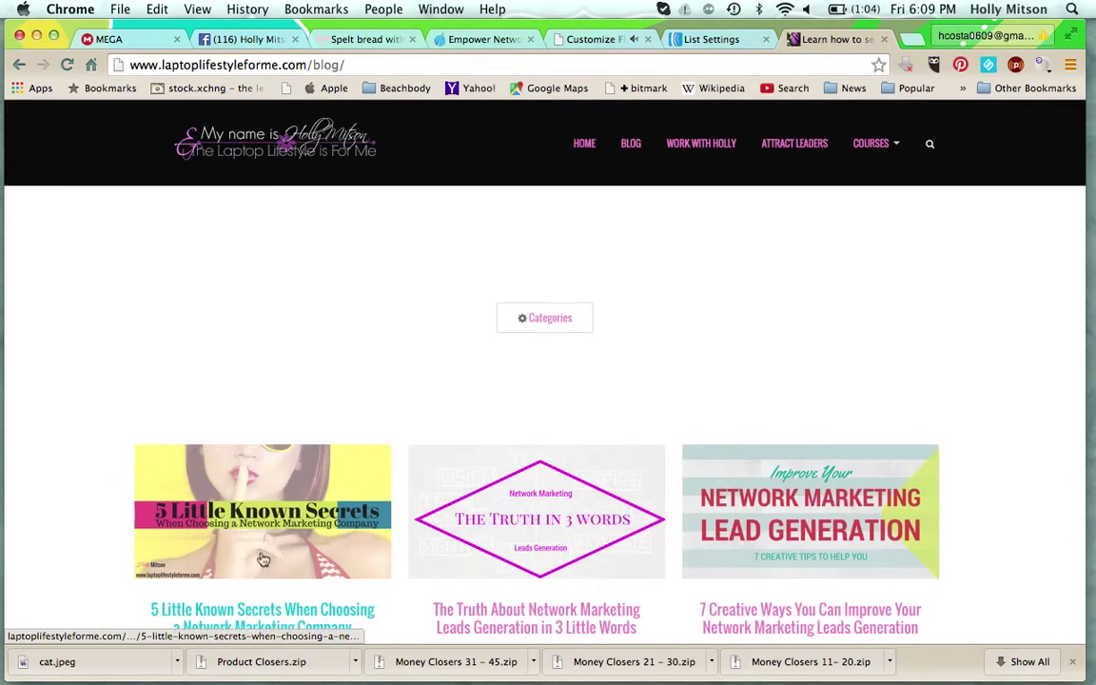
scroll(263, 564, "down", 3)
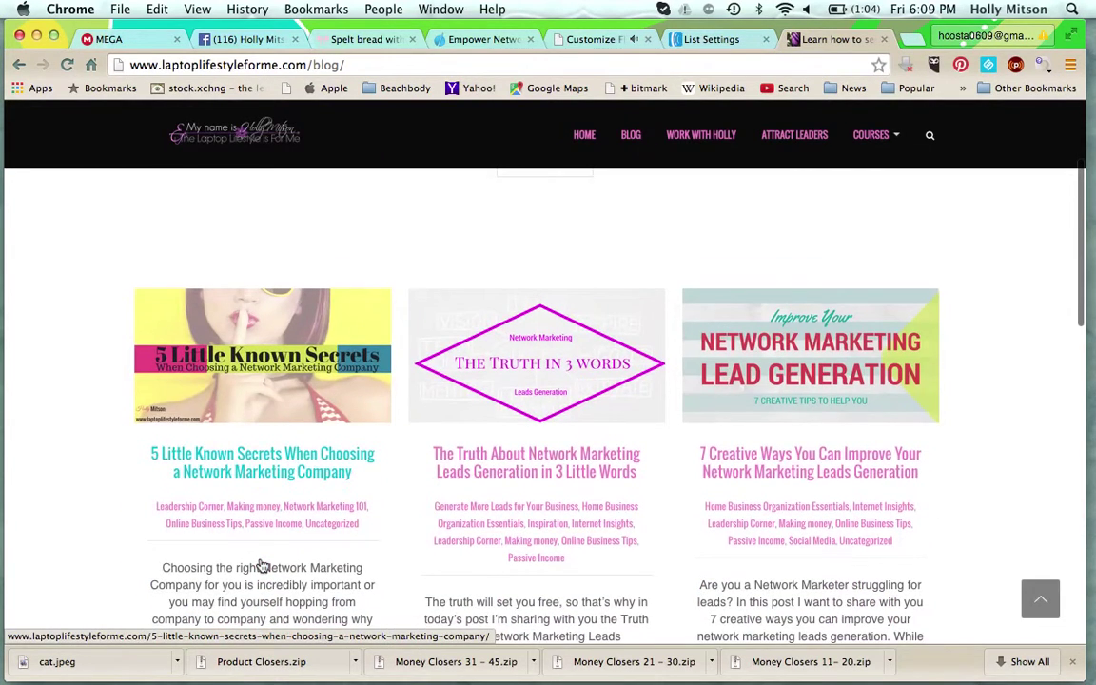
scroll(261, 561, "up", 1)
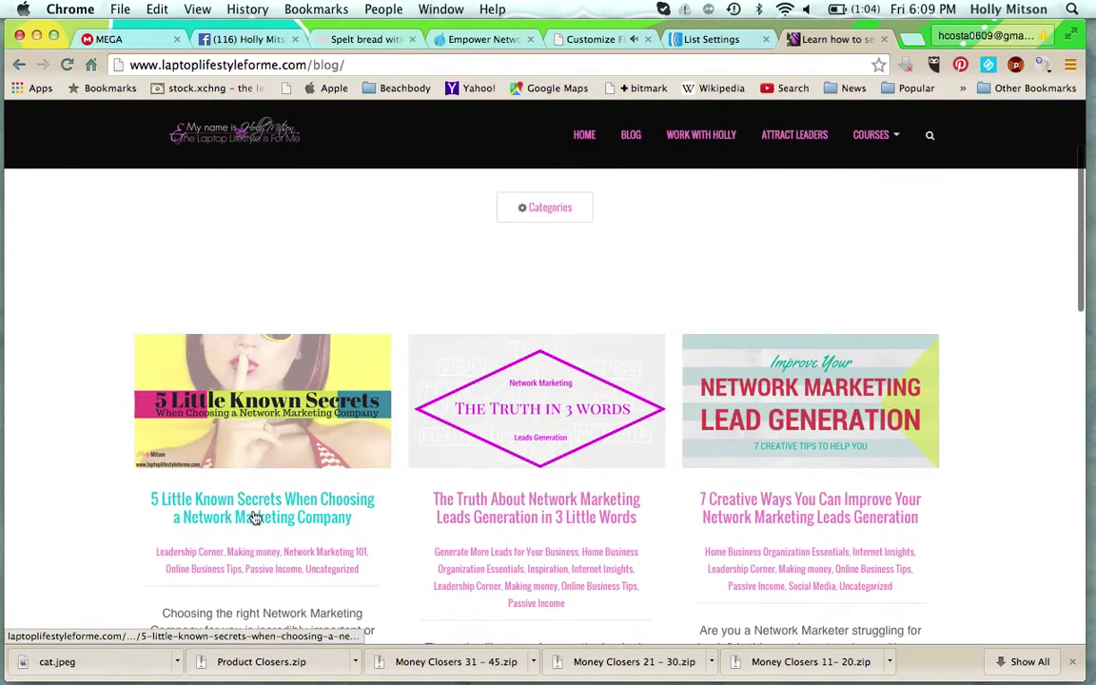
Open the '5 Little Known Secrets' post and scroll down to its opt-in form.
left_click(255, 517)
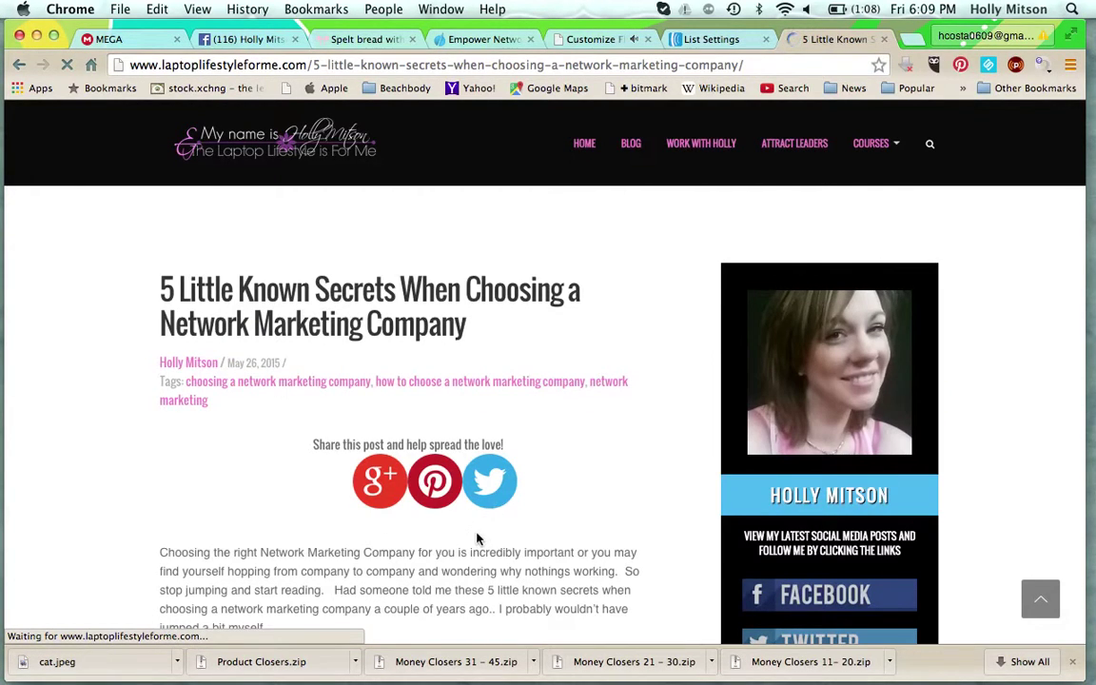
scroll(477, 539, "down", 5)
scroll(478, 538, "down", 5)
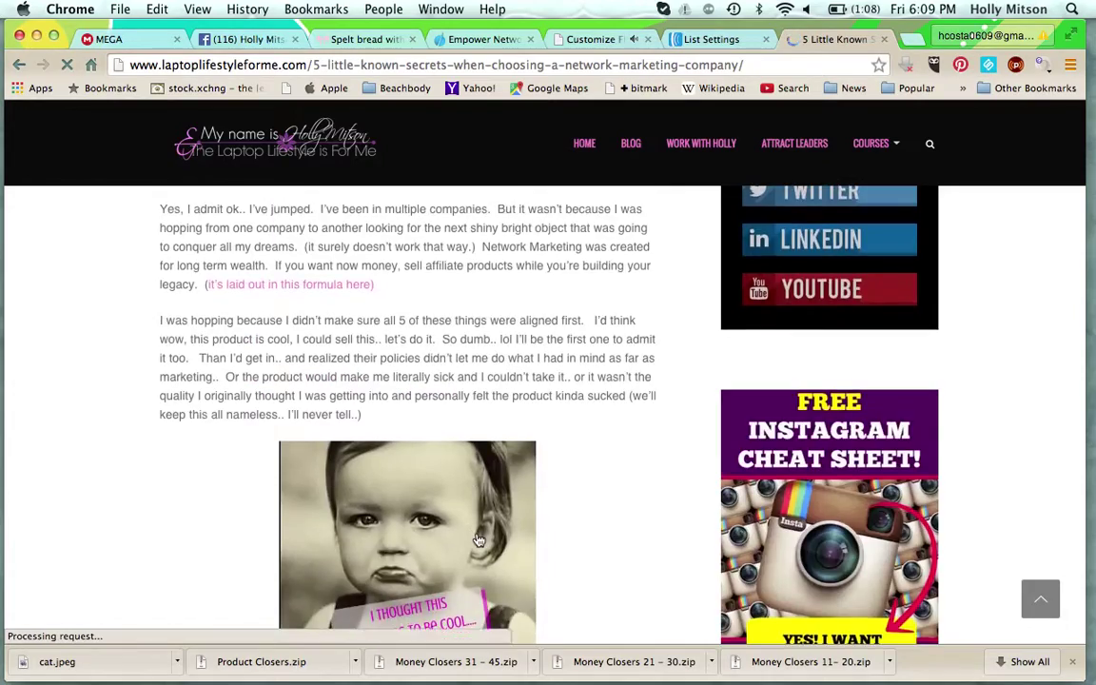
scroll(477, 538, "down", 5)
scroll(478, 538, "down", 5)
scroll(478, 539, "down", 5)
scroll(477, 539, "down", 5)
scroll(478, 539, "down", 5)
scroll(478, 539, "down", 5)
scroll(478, 539, "down", 5)
scroll(478, 540, "up", 1)
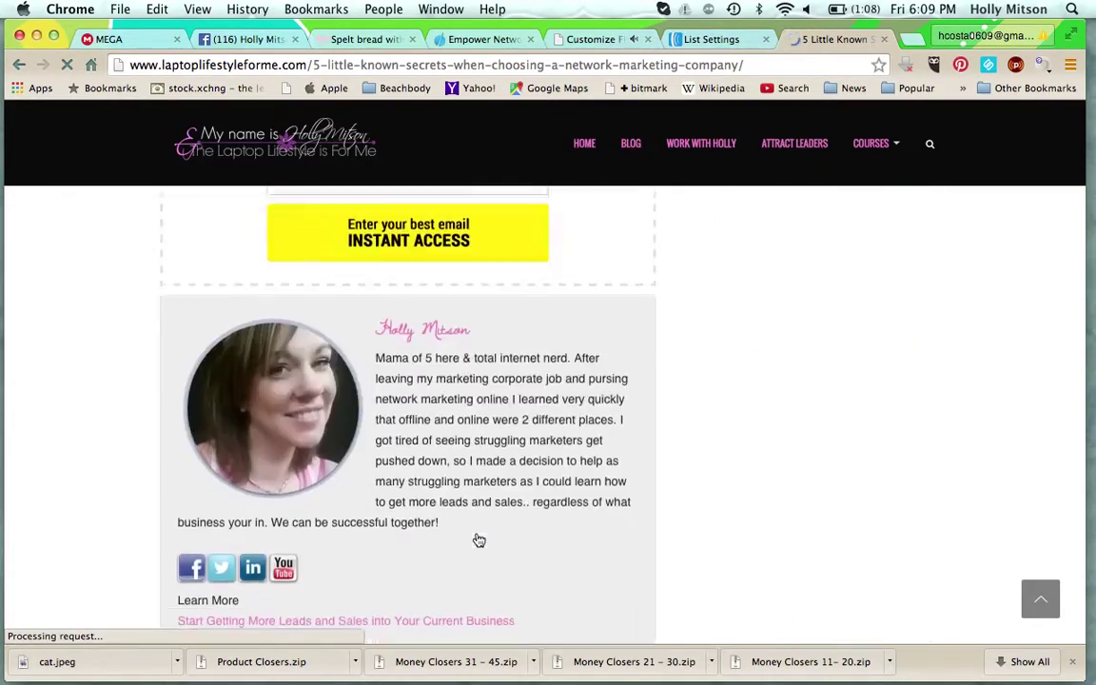
scroll(478, 540, "up", 4)
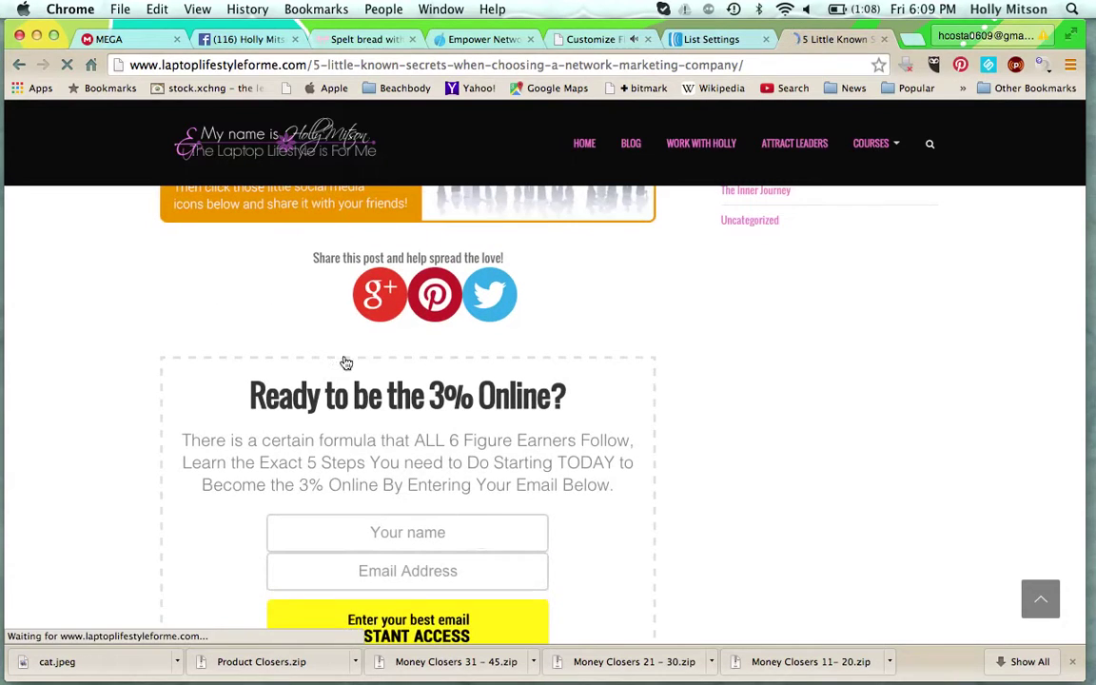
scroll(313, 541, "down", 1)
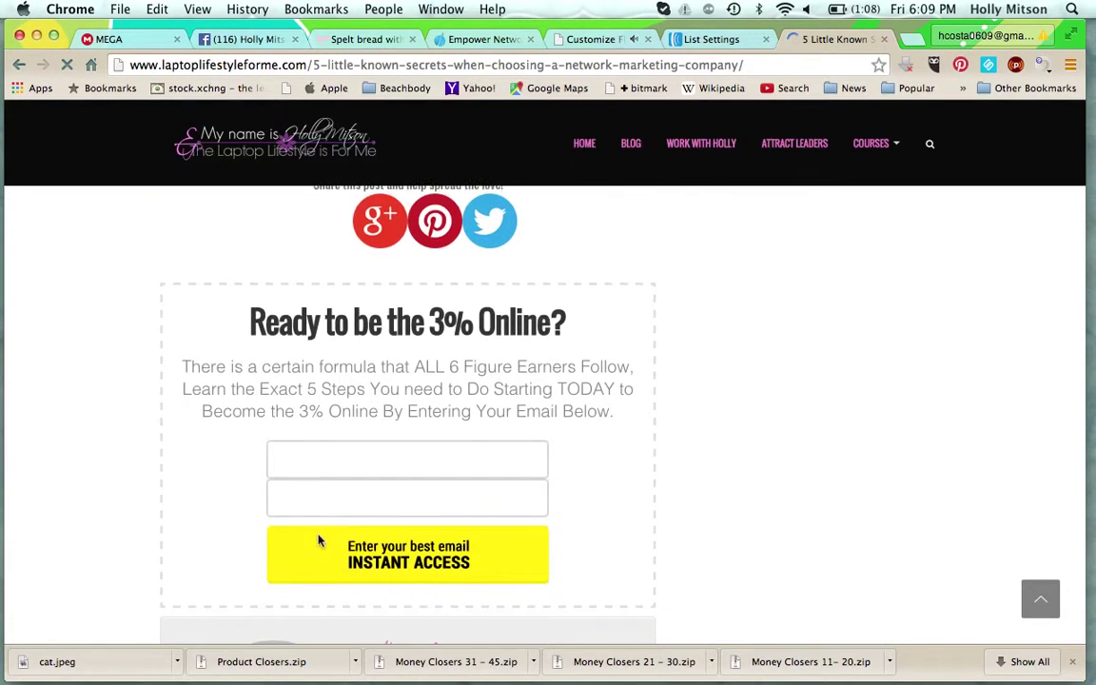
scroll(354, 516, "down", 1)
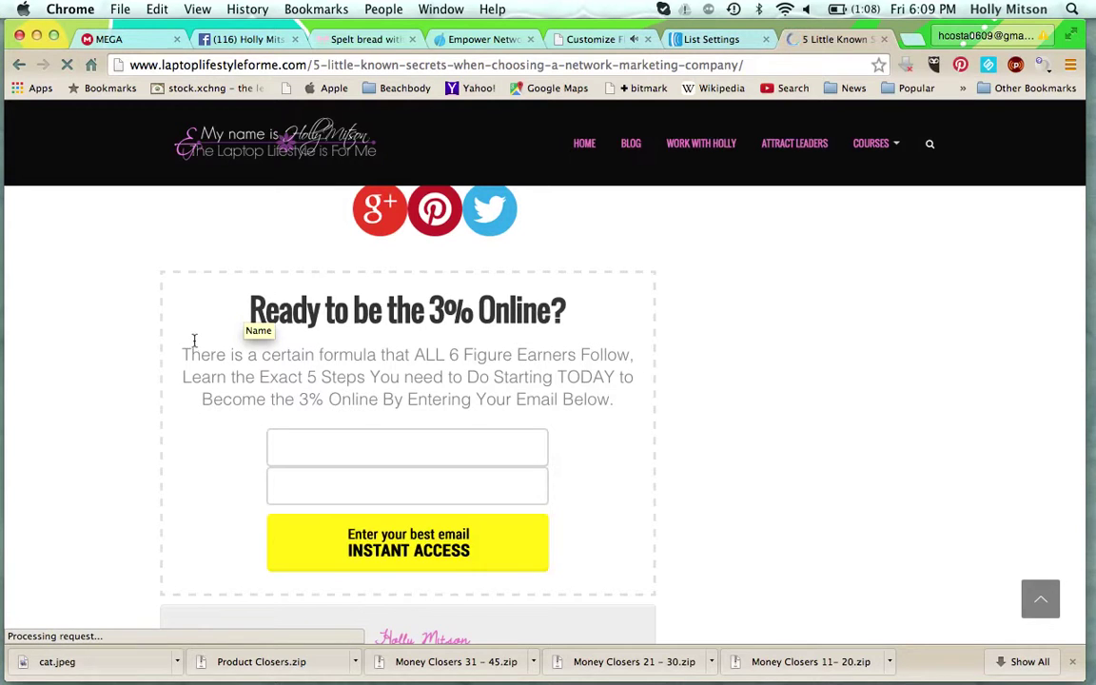
scroll(457, 428, "up", 2)
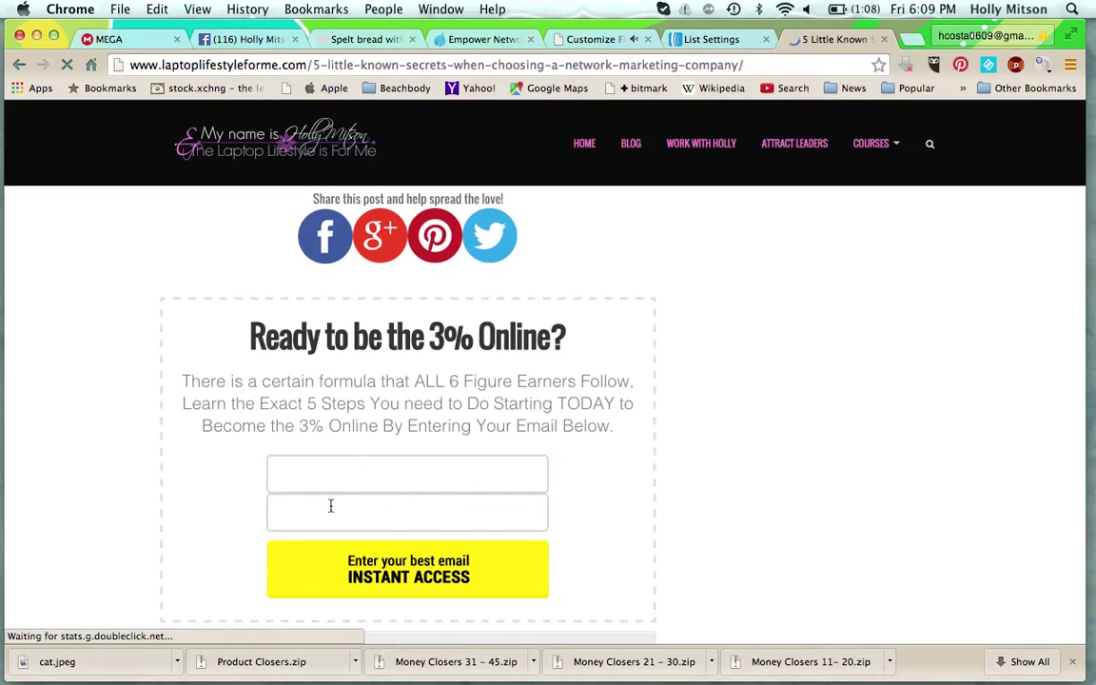
Test the sign-up form's name field, then scroll back up the post.
left_click(409, 473)
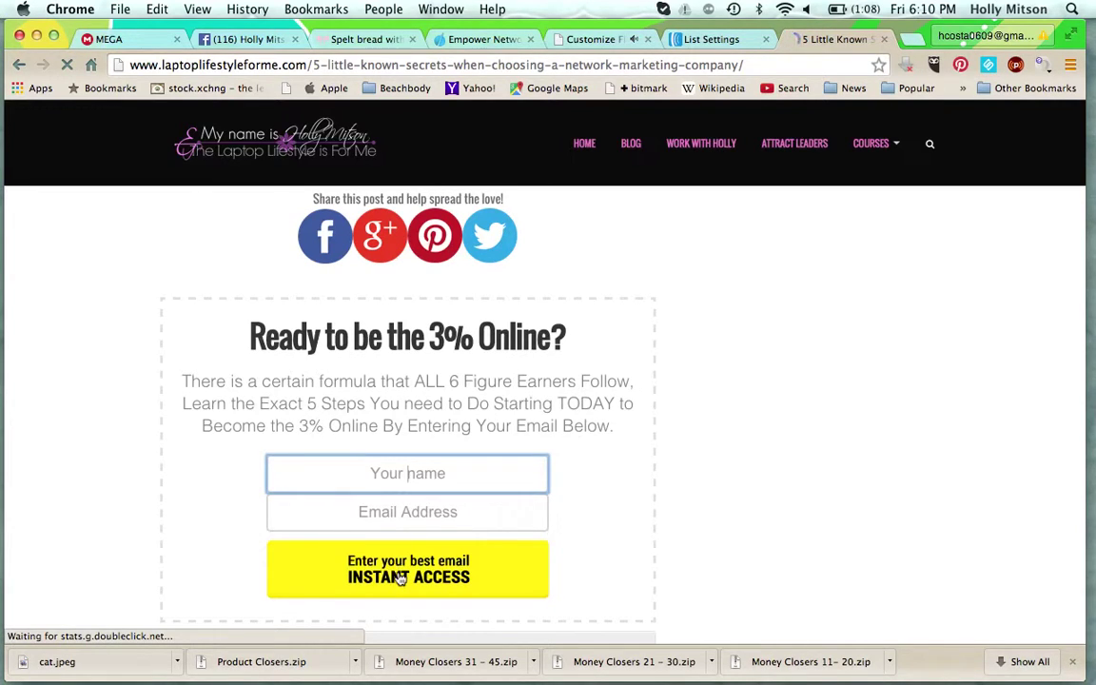
scroll(733, 408, "up", 5)
scroll(733, 407, "up", 3)
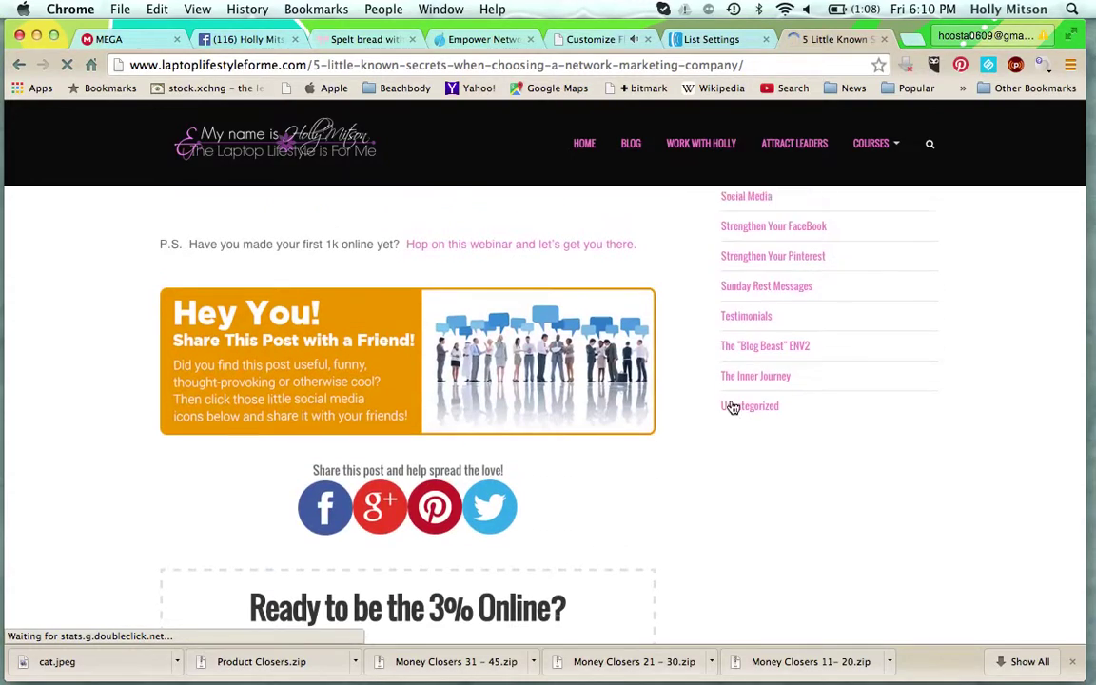
scroll(733, 407, "up", 4)
scroll(521, 367, "up", 3)
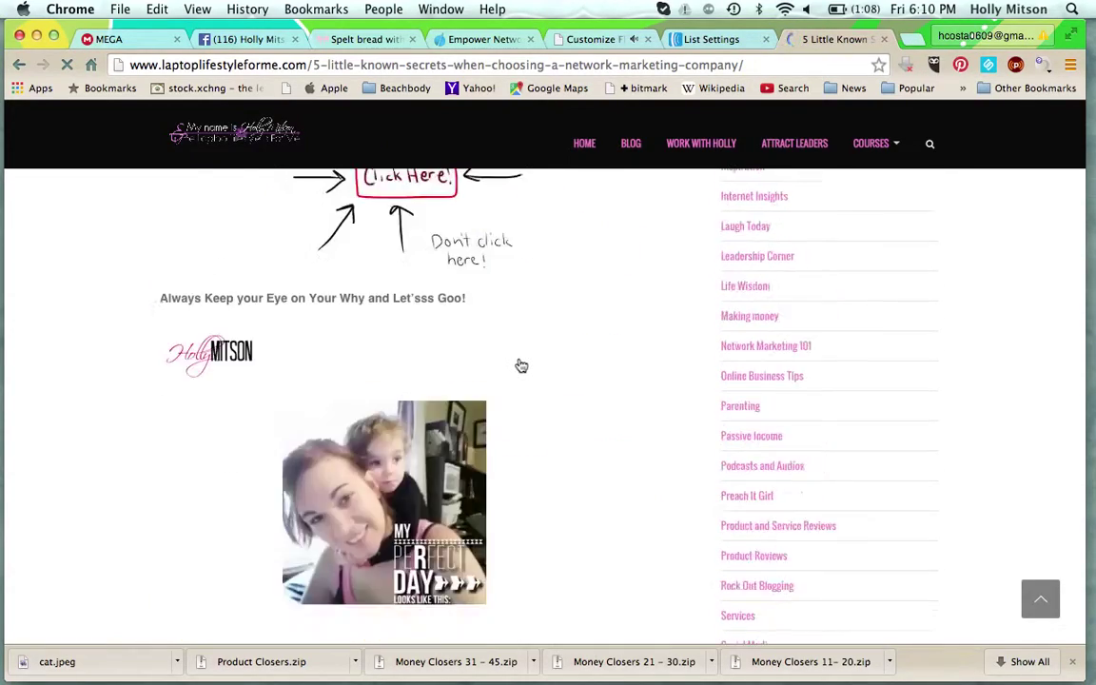
scroll(521, 367, "up", 3)
scroll(522, 367, "up", 3)
scroll(521, 367, "up", 3)
scroll(521, 367, "up", 5)
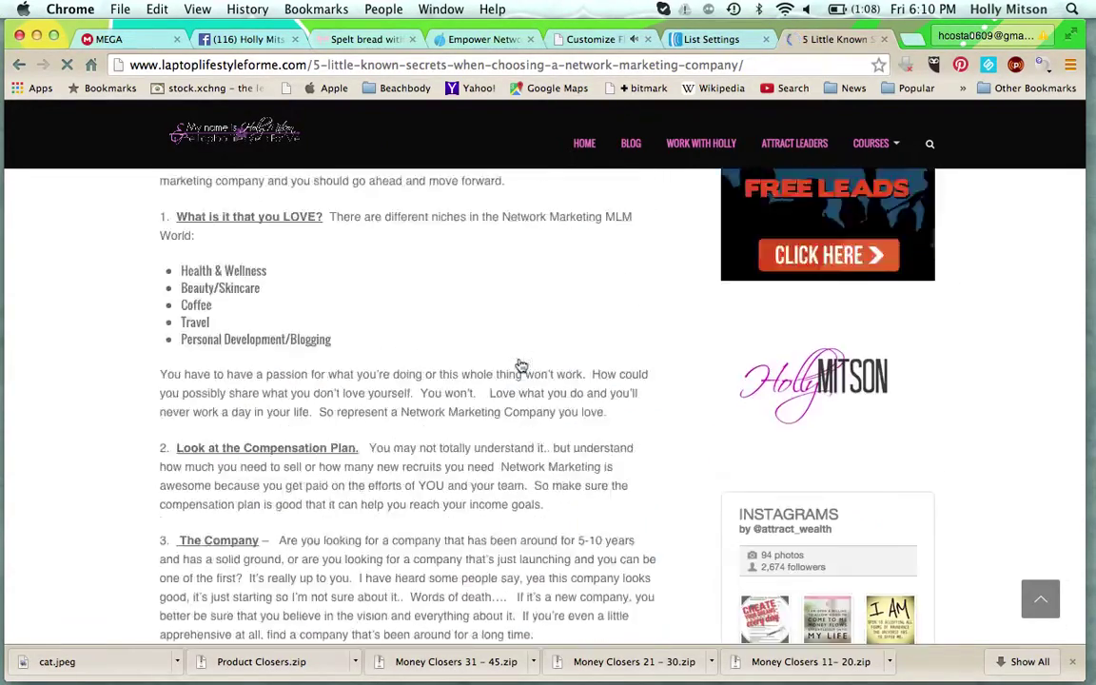
scroll(522, 366, "up", 2)
scroll(522, 367, "up", 1)
scroll(521, 366, "up", 2)
scroll(521, 366, "up", 1)
scroll(439, 411, "down", 5)
scroll(439, 411, "down", 2)
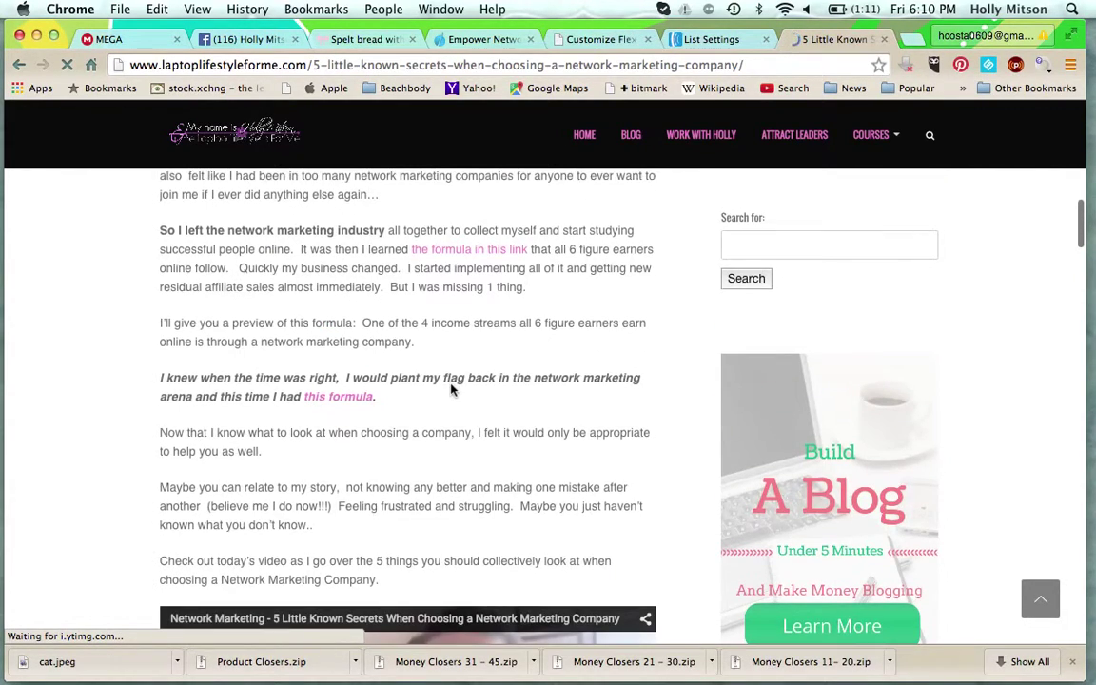
scroll(452, 378, "down", 5)
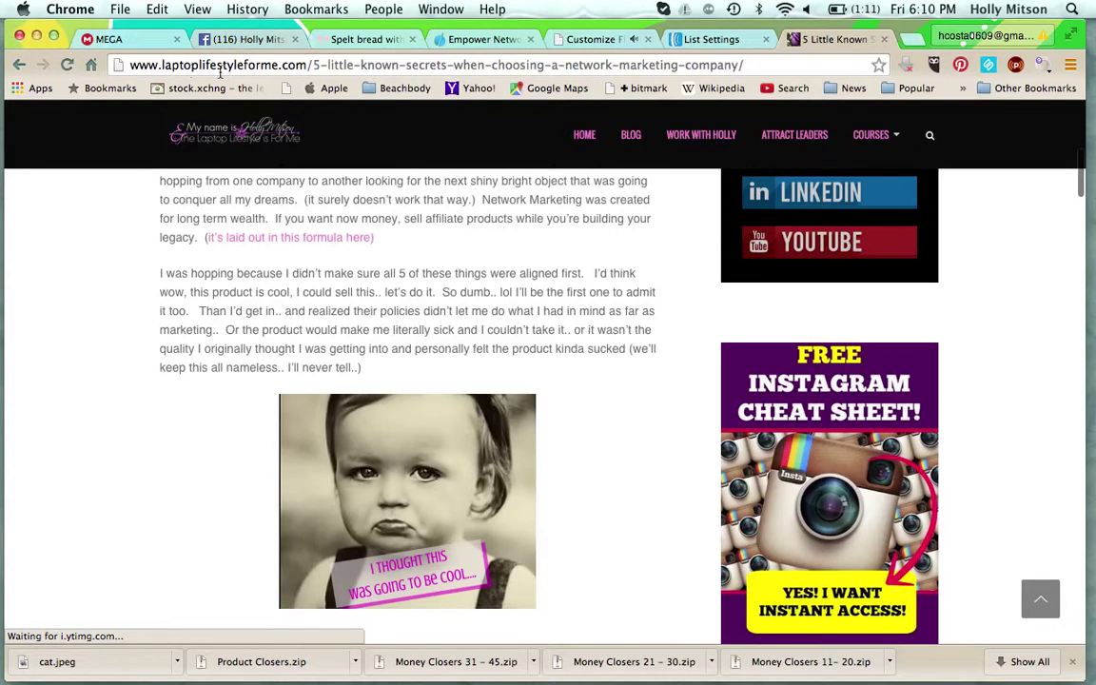